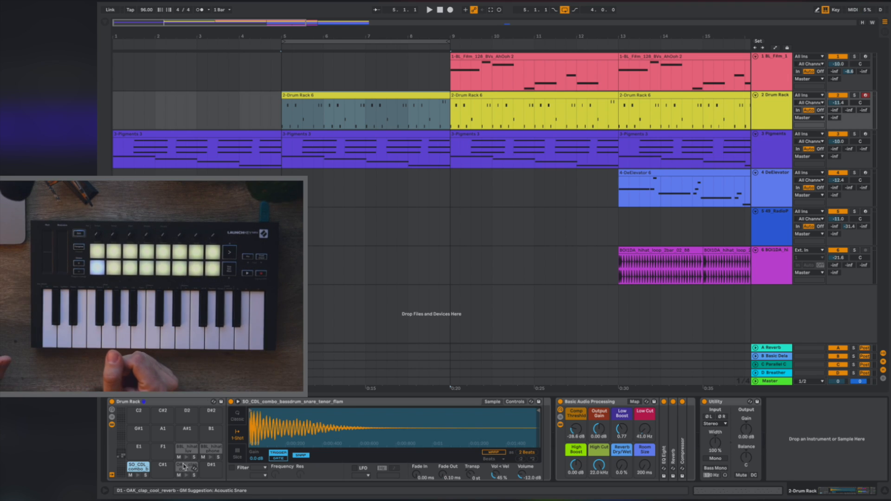
Step: With the OAK_clap_cool_reverb pad selected, move the four-bar loop to start at bar 1 and turn on the metronome
{"action": "left_click", "coordinate": [184, 467]}
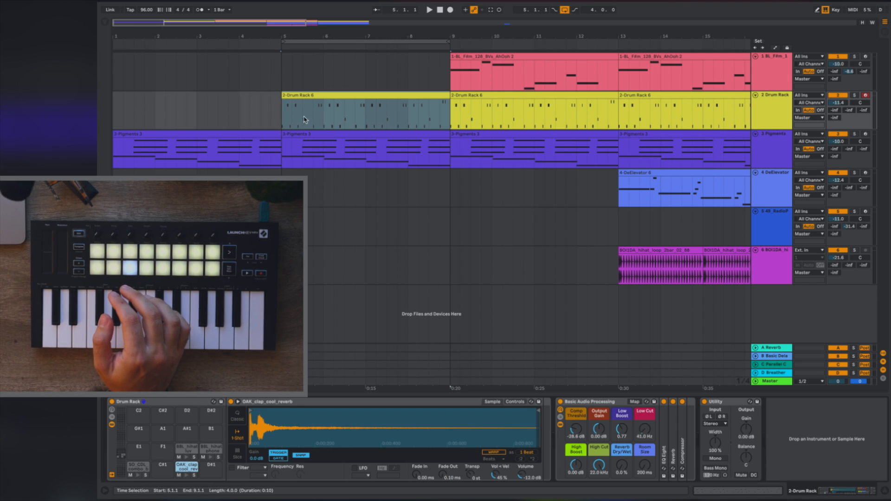
{"action": "left_click_drag", "start_coordinate": [311, 41], "coordinate": [98, 45]}
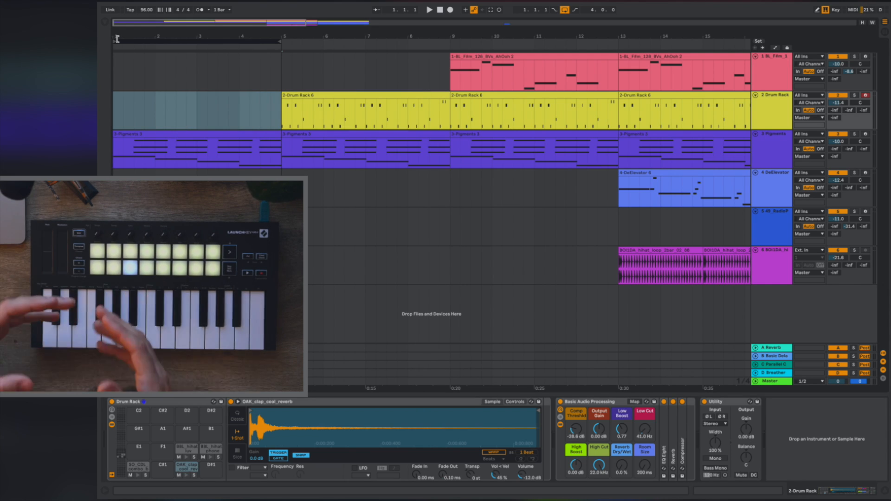
{"action": "left_click", "coordinate": [207, 13]}
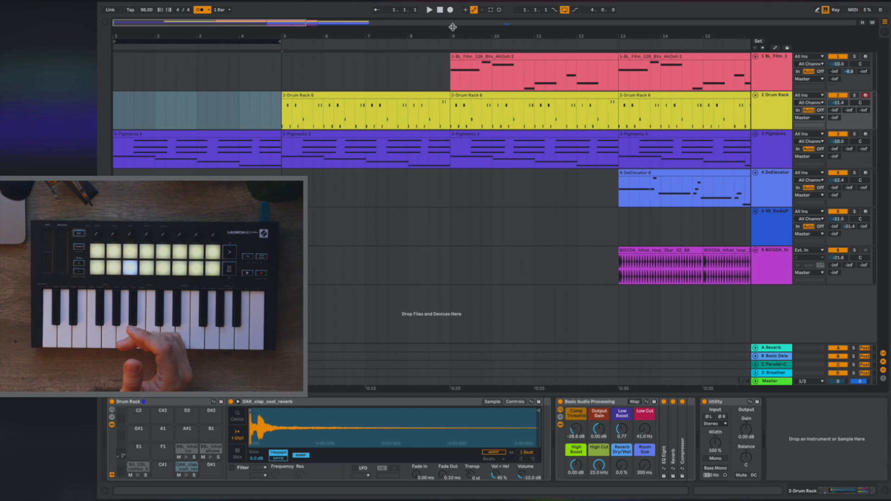
{"action": "left_click", "coordinate": [429, 10]}
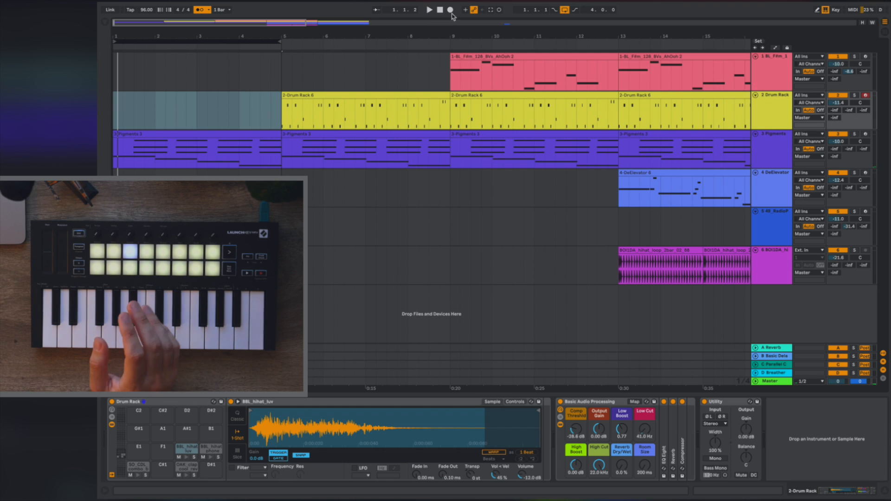
Step: Shift the four-bar loop between bars 5 and 1 for playback, ending with the loop starting at bar 9
{"action": "left_click_drag", "start_coordinate": [244, 43], "coordinate": [418, 47]}
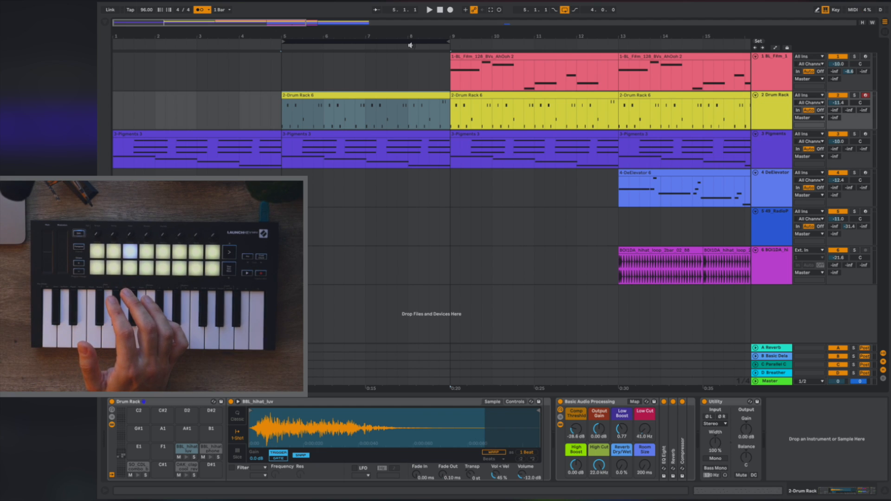
{"action": "left_click_drag", "start_coordinate": [413, 42], "coordinate": [238, 58]}
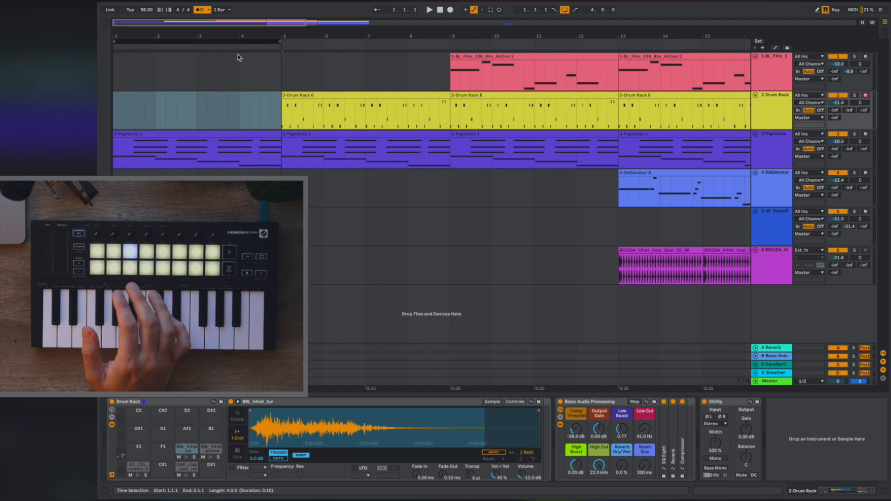
{"action": "key", "text": "space"}
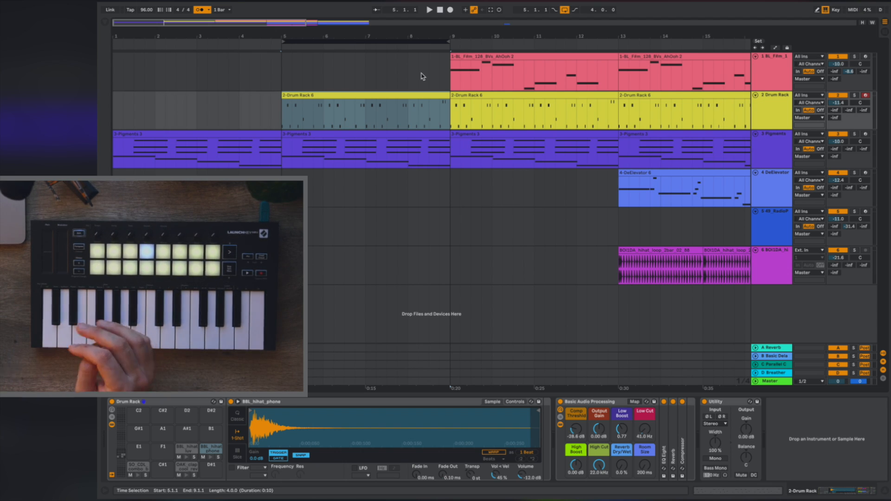
{"action": "key", "text": "ctrl+d"}
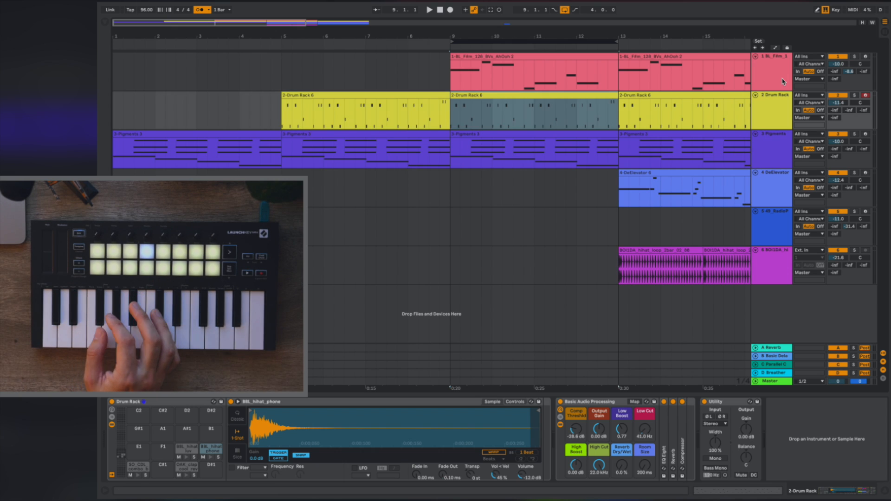
Step: Open the vocal track's sampler and compare One-Shot mode with Classic mode, leaving it in Classic
{"action": "left_click", "coordinate": [783, 81]}
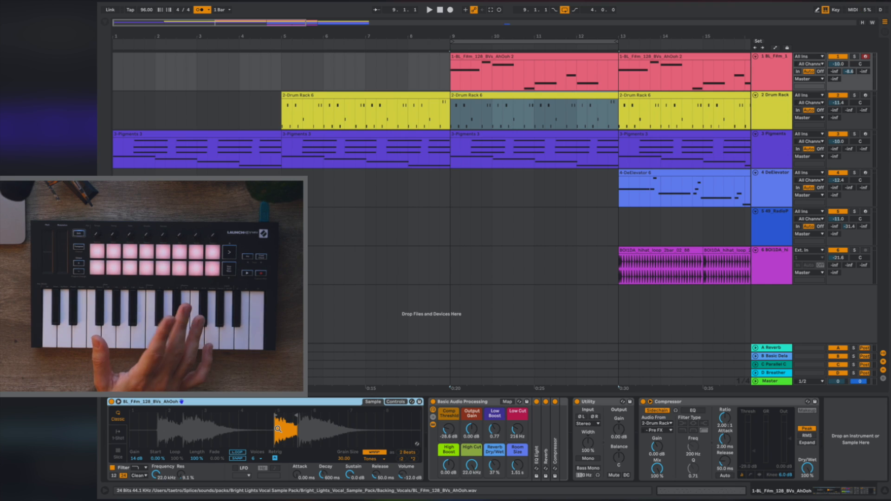
{"action": "scroll", "coordinate": [285, 415], "scroll_direction": "up", "scroll_amount": 3}
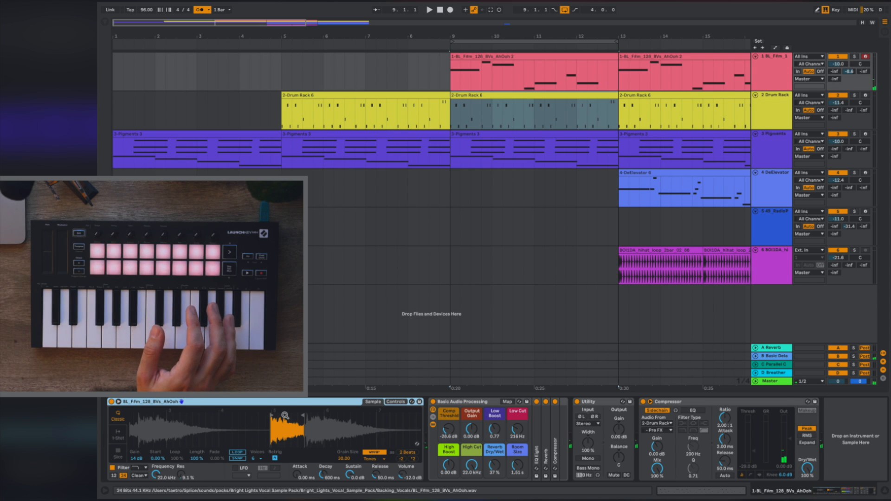
{"action": "left_click", "coordinate": [119, 432]}
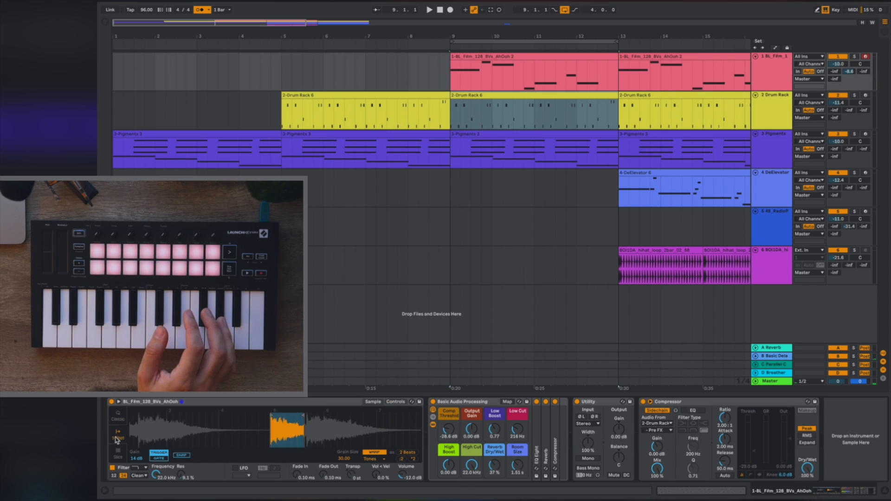
{"action": "left_click", "coordinate": [121, 420]}
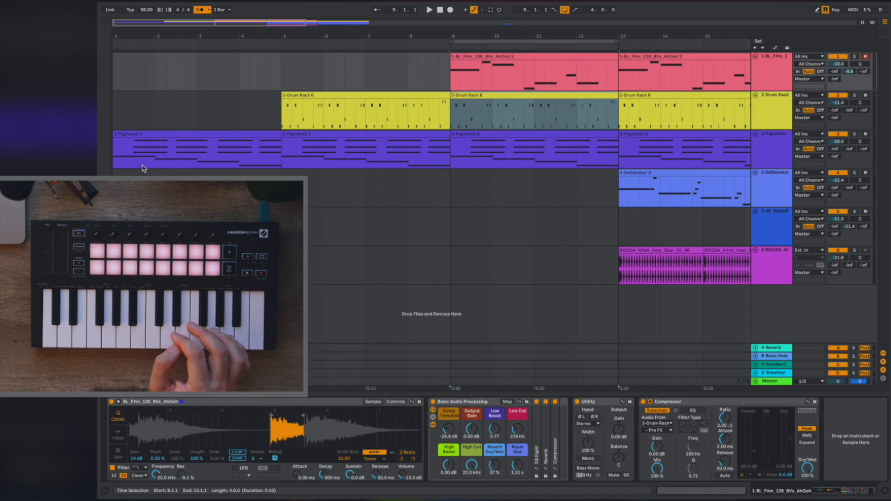
Step: Add a Tuner audio effect to the vocal track between the sampler and Basic Audio Processing
{"action": "left_click", "coordinate": [104, 21]}
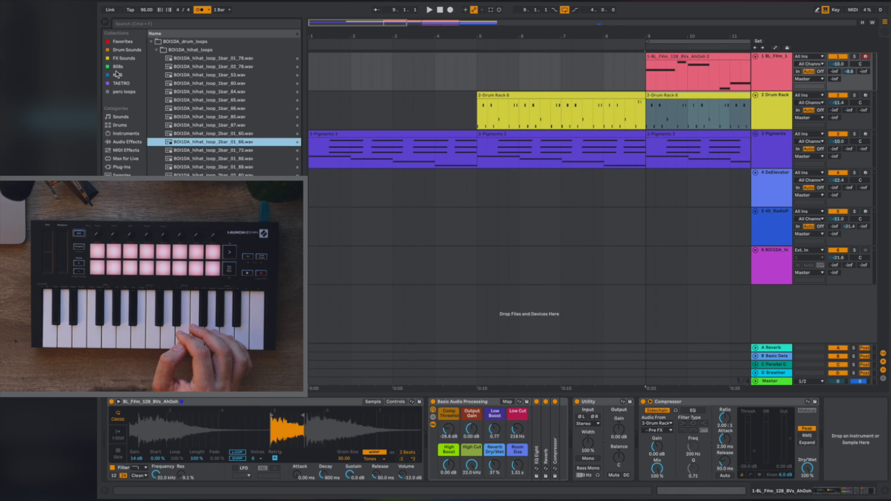
{"action": "left_click", "coordinate": [129, 143]}
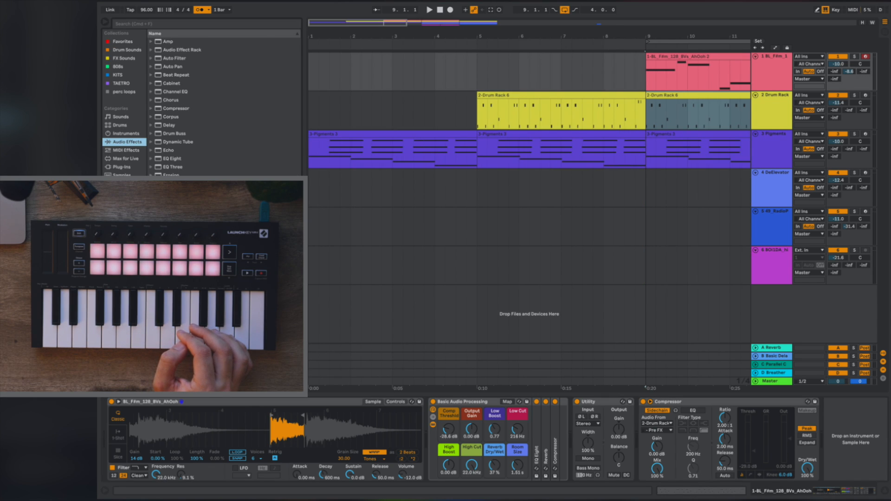
{"action": "left_click_drag", "start_coordinate": [170, 333], "coordinate": [430, 424]}
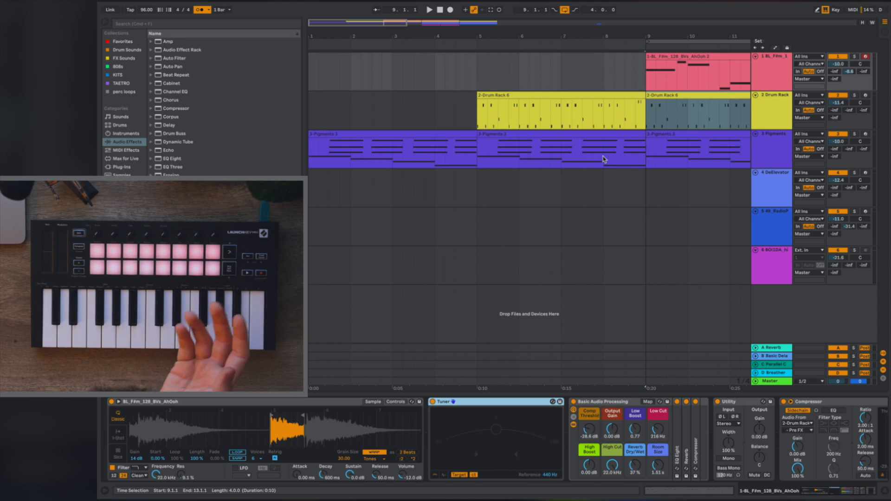
Step: Play the section from bar 9 and check the vocal's pitch on the Tuner
{"action": "left_click_drag", "start_coordinate": [600, 33], "coordinate": [486, 33]}
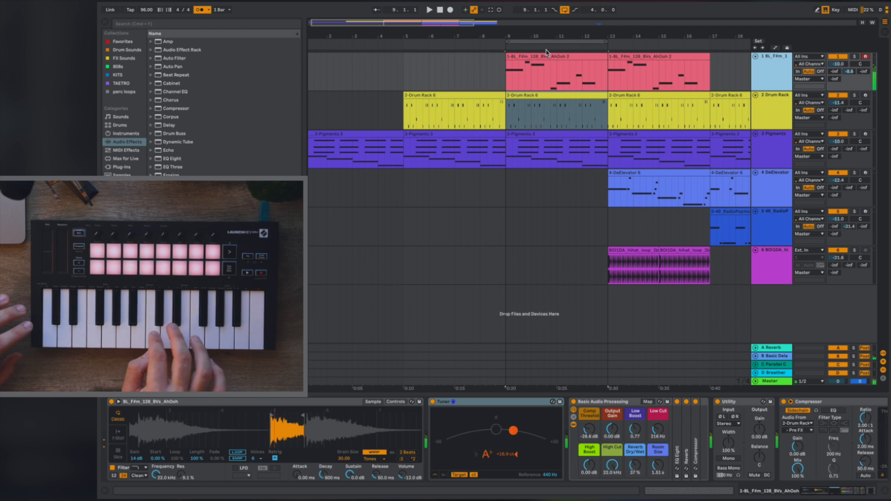
{"action": "key", "text": "space"}
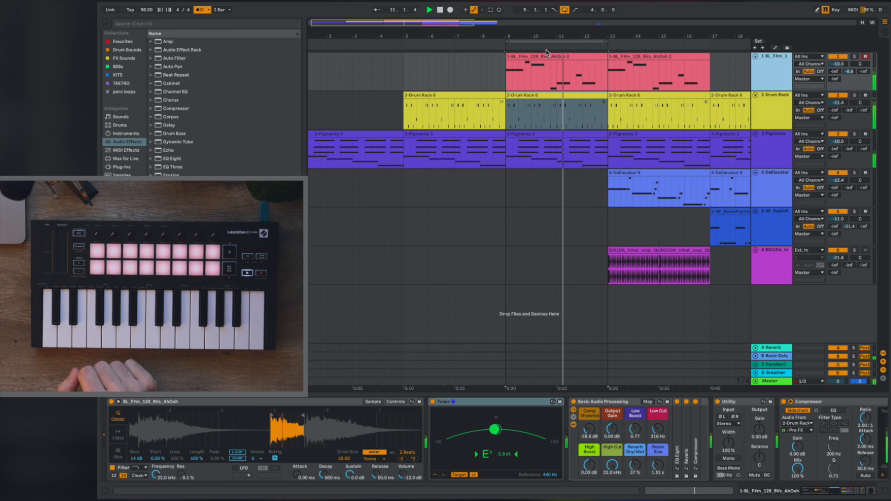
{"action": "key", "text": "space"}
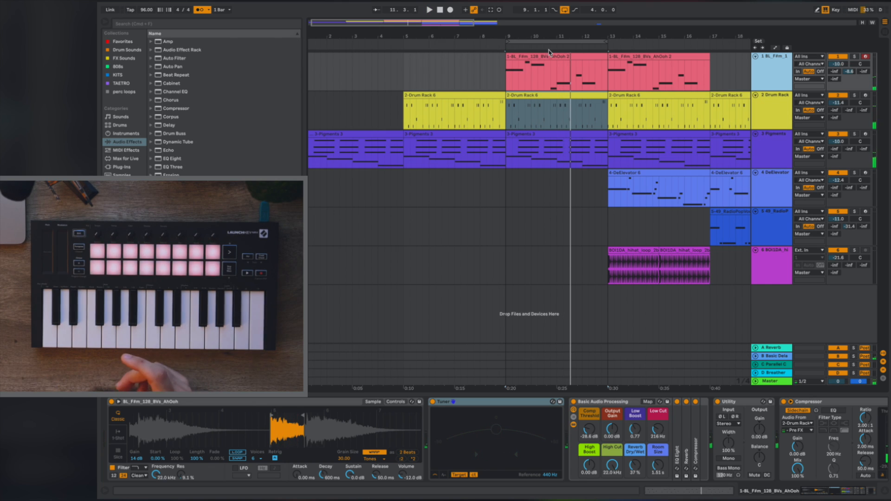
Step: Move the four-bar loop to start at bar 13 and select the first hi-hat loop clip on track 6
{"action": "key", "text": "Up"}
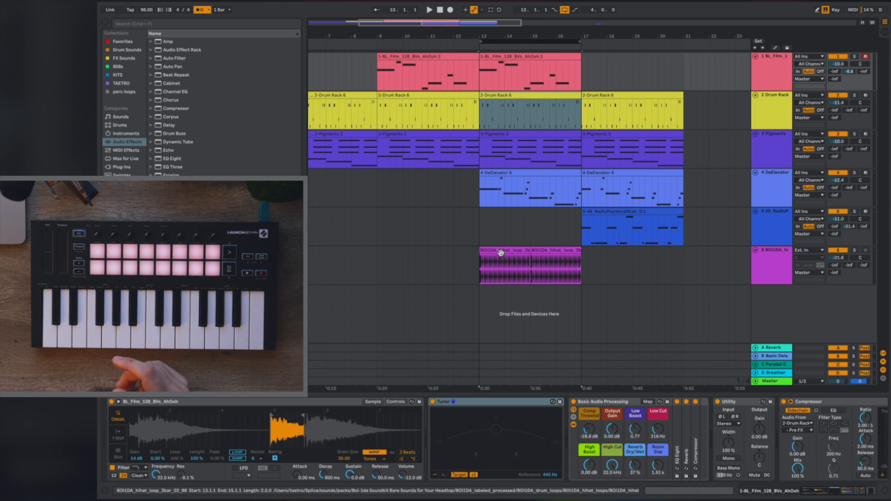
{"action": "left_click", "coordinate": [529, 262]}
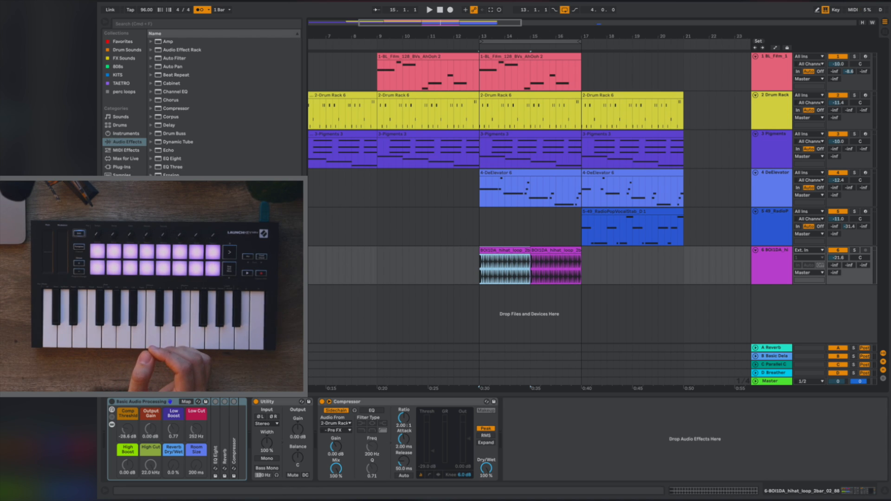
Step: Browse and preview the samples in the BOI1DA_hihat_loops folder
{"action": "left_click", "coordinate": [125, 258]}
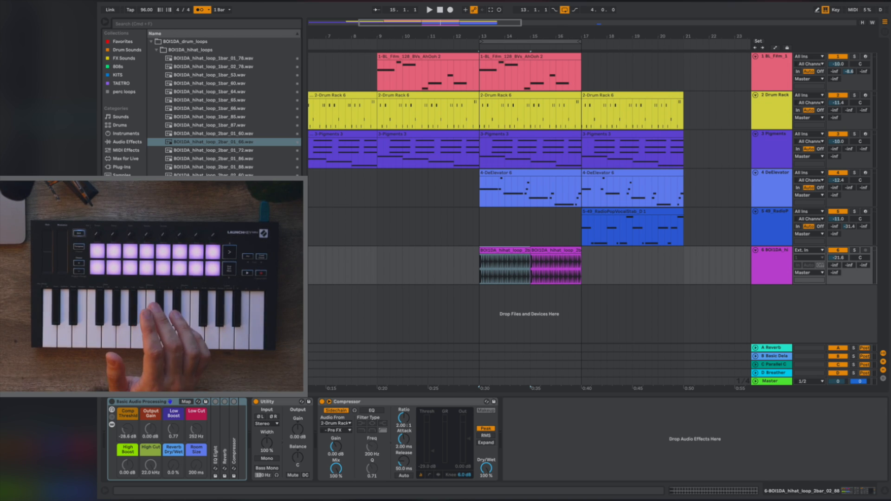
{"action": "left_click", "coordinate": [214, 175]}
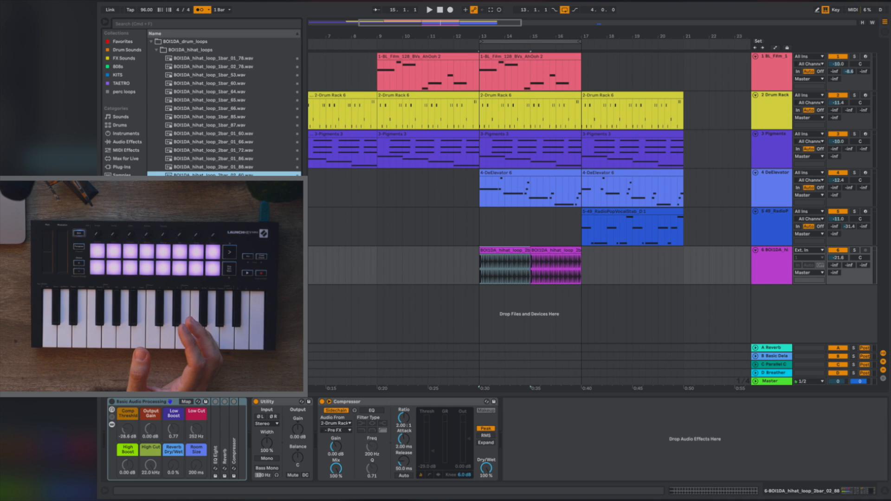
{"action": "key", "text": "Down"}
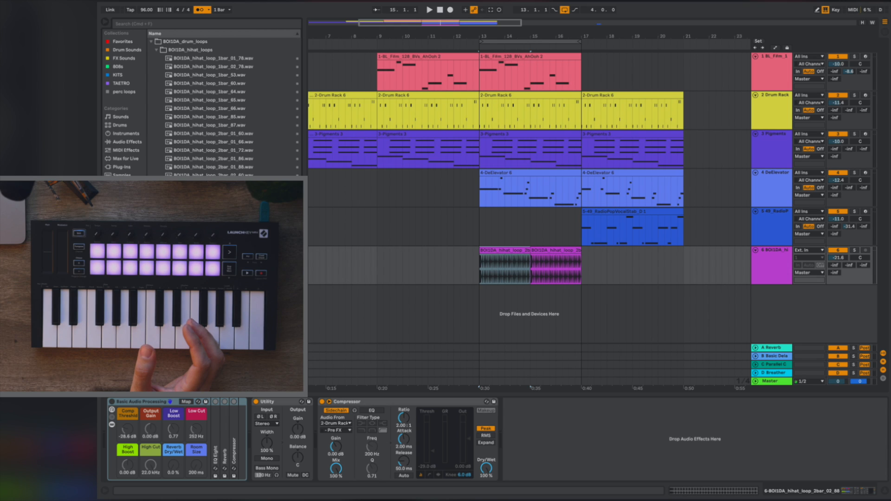
Step: Solo the hi-hat loop track, listen to it from bar 13, and turn its solo off
{"action": "left_click", "coordinate": [529, 272]}
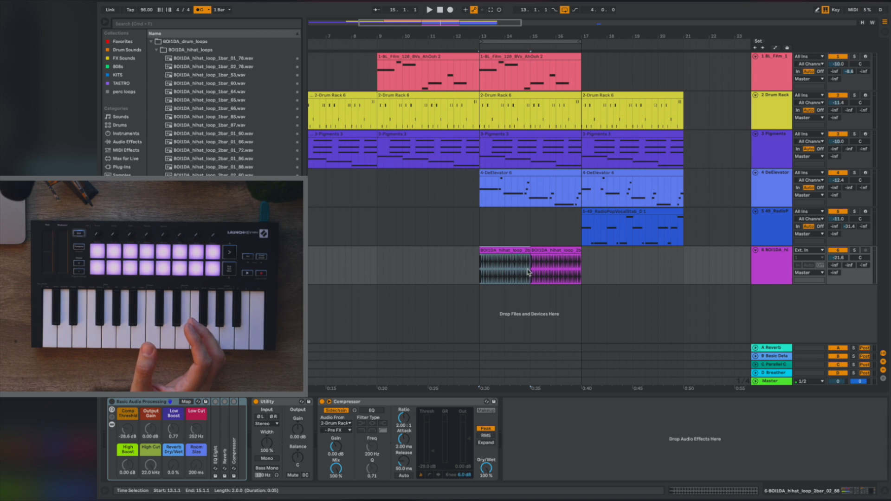
{"action": "left_click", "coordinate": [855, 251]}
{"action": "key", "text": "space"}
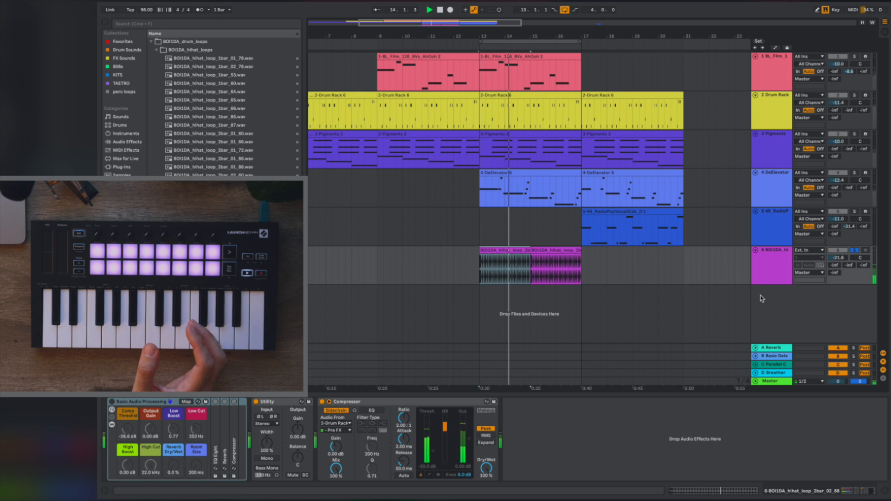
{"action": "left_click", "coordinate": [855, 251]}
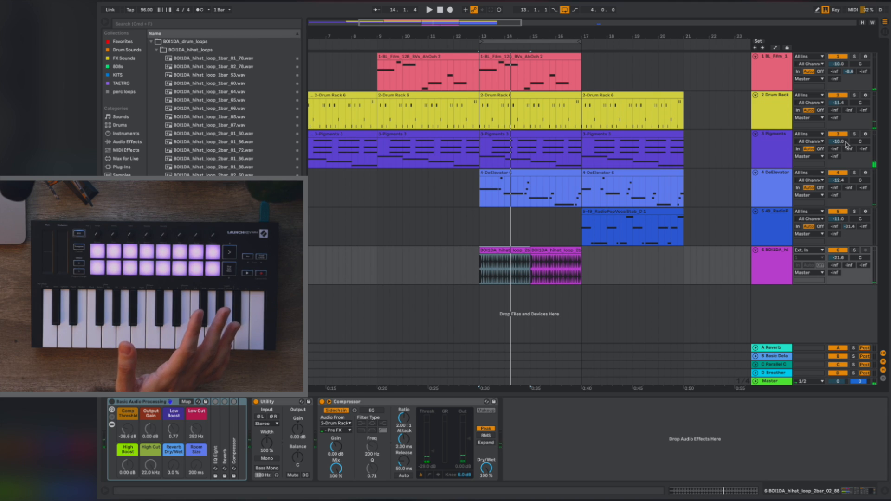
Step: Review the devices on the Drum Rack and hi-hat loop tracks, and collapse the BOI1DA_hihat_loops folder
{"action": "left_click", "coordinate": [784, 96]}
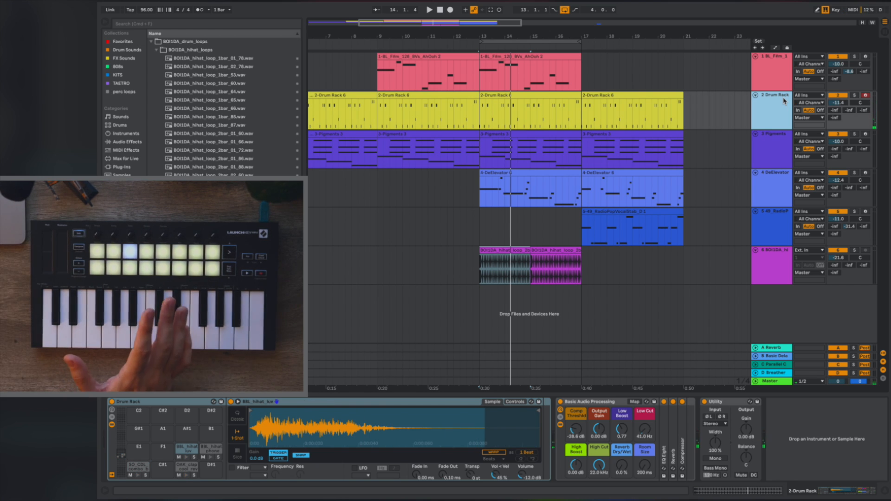
{"action": "left_click", "coordinate": [773, 263]}
{"action": "left_click", "coordinate": [512, 279]}
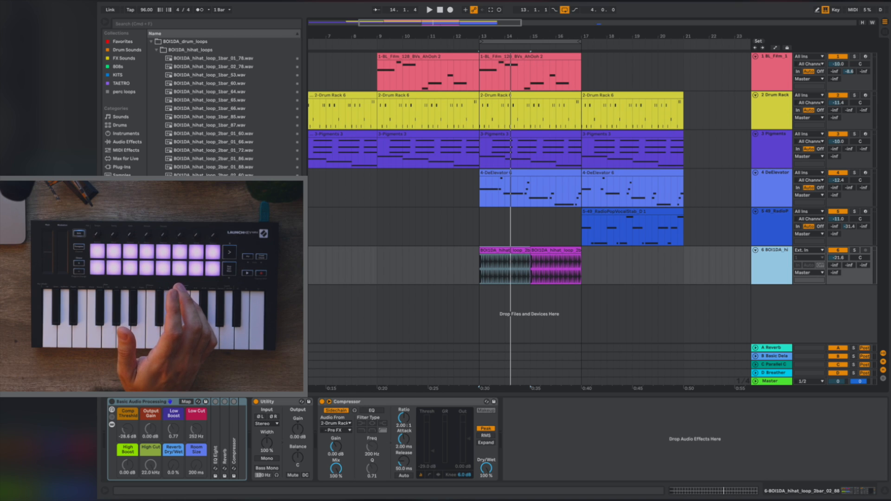
{"action": "left_click", "coordinate": [161, 51]}
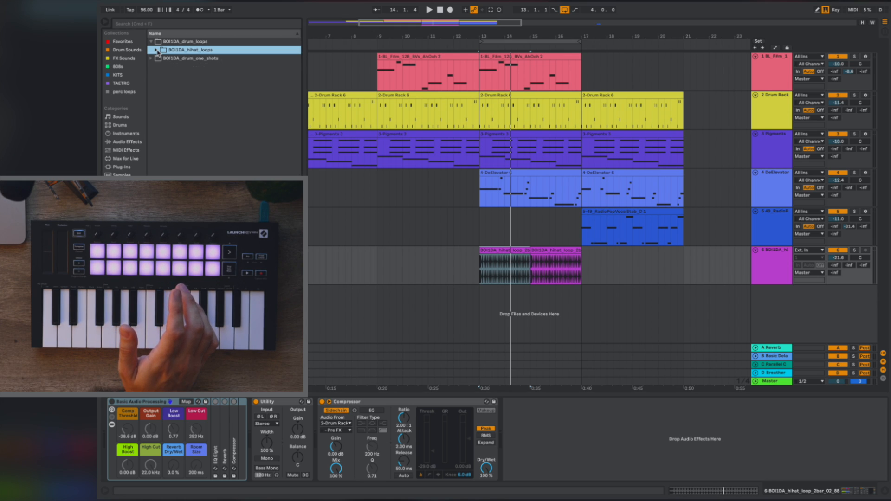
Step: Select the DeElevator clip at bar 13 and examine the DeElevator instrument on its track
{"action": "left_click", "coordinate": [546, 172]}
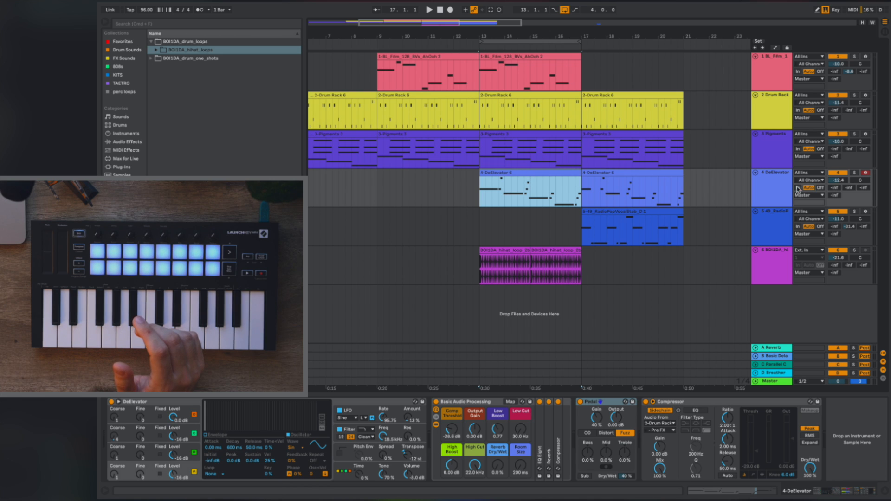
{"action": "left_click", "coordinate": [783, 190]}
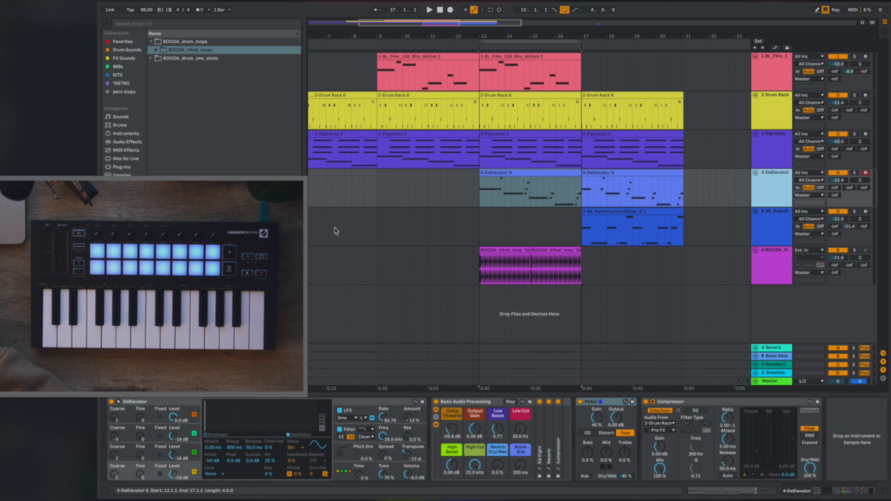
{"action": "left_click", "coordinate": [132, 402]}
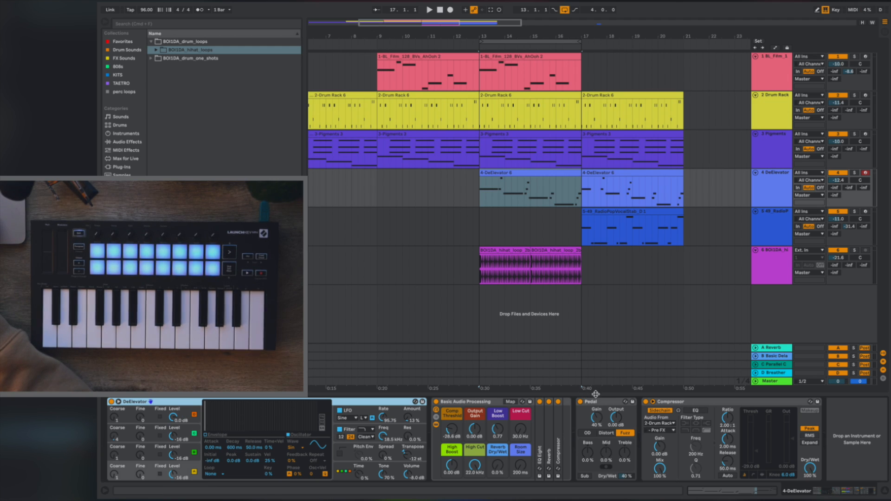
Step: Bypass the Pedal effect on the DeElevator track and re-enable it to compare the sound
{"action": "left_click", "coordinate": [596, 408]}
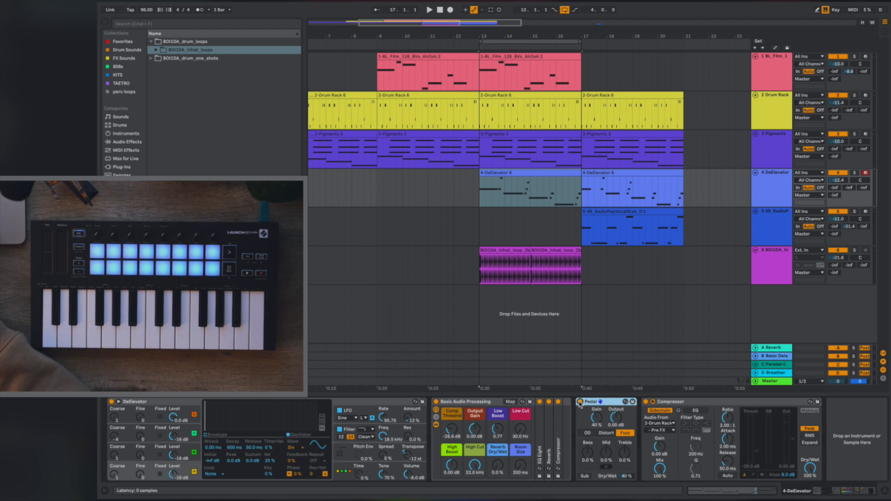
{"action": "left_click", "coordinate": [580, 402]}
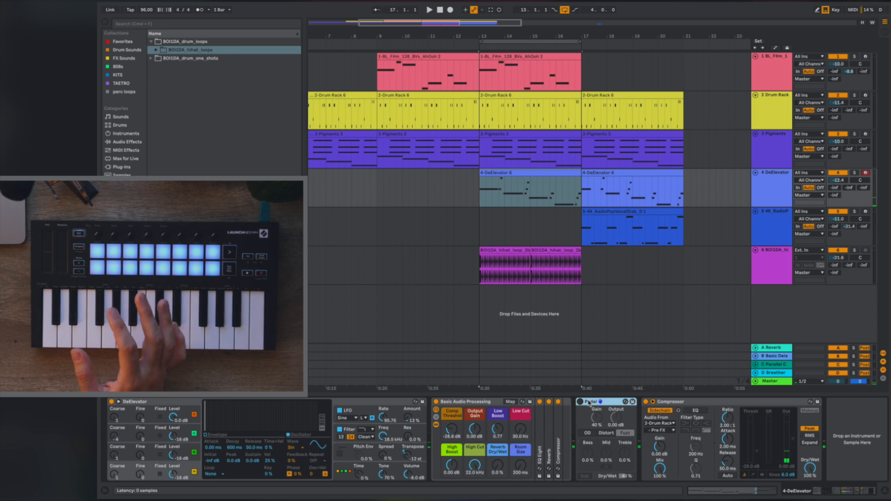
{"action": "left_click", "coordinate": [580, 402]}
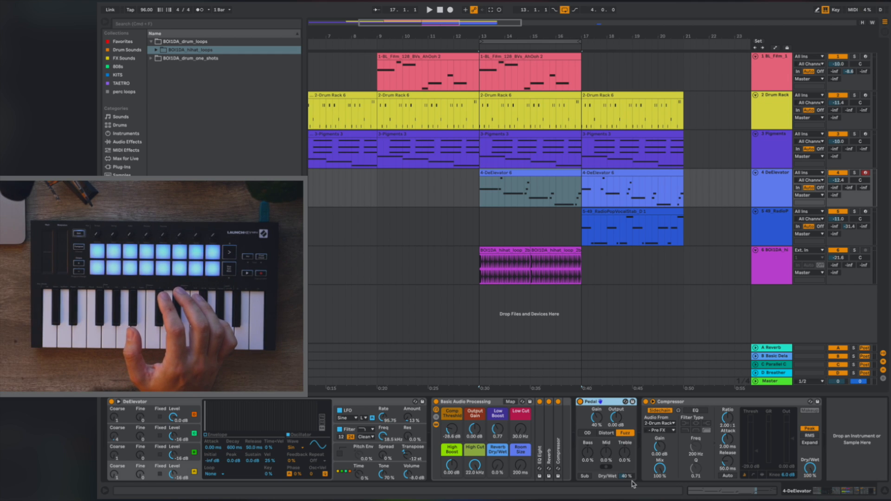
Step: Move the four-bar loop region to start at bar 17 and select the RadioPopVocalStab track to show its devices
{"action": "left_click_drag", "start_coordinate": [626, 476], "coordinate": [627, 478]}
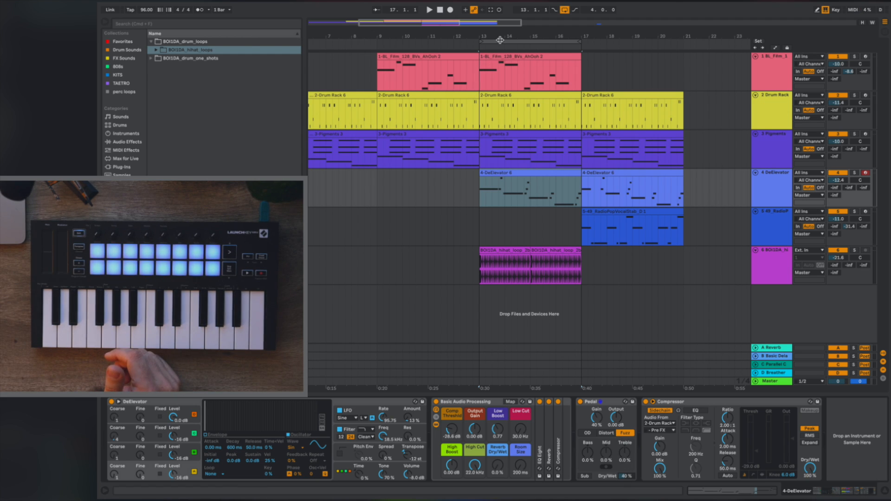
{"action": "left_click_drag", "start_coordinate": [502, 40], "coordinate": [606, 55]}
{"action": "left_click", "coordinate": [758, 232]}
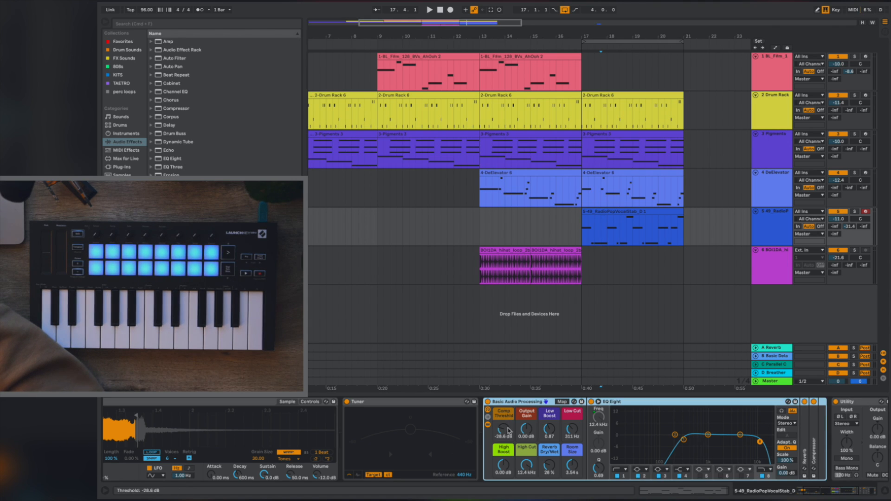
Step: Review the Basic Audio Processing rack on the RadioPopVocalStab track and collapse its EQ Eight
{"action": "scroll", "coordinate": [509, 431], "scroll_direction": "right", "scroll_amount": 3}
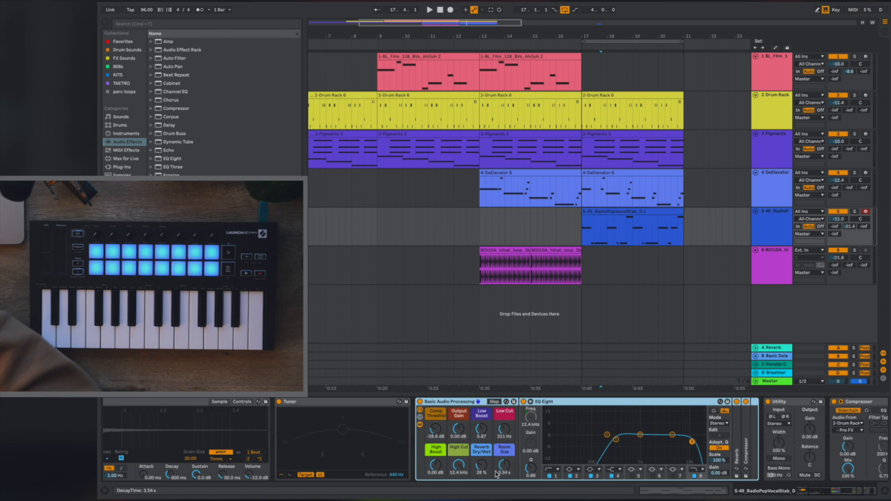
{"action": "left_click", "coordinate": [608, 407]}
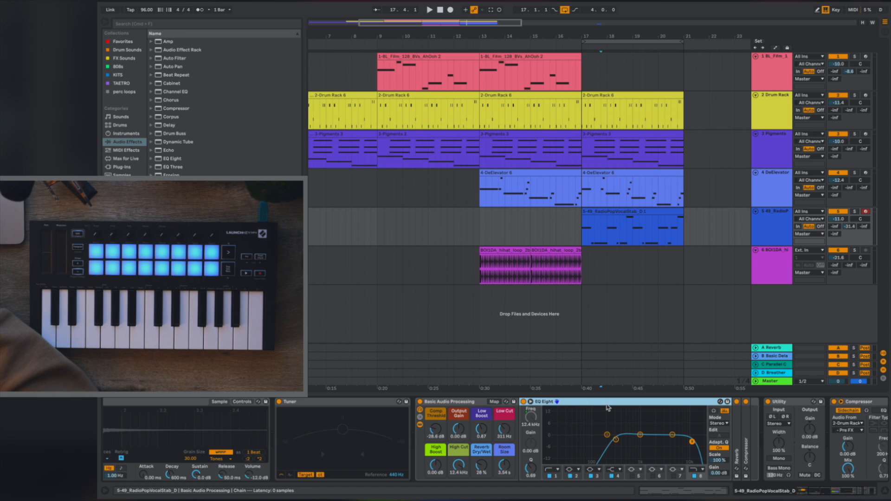
{"action": "double_click", "coordinate": [601, 402]}
{"action": "left_click", "coordinate": [435, 415]}
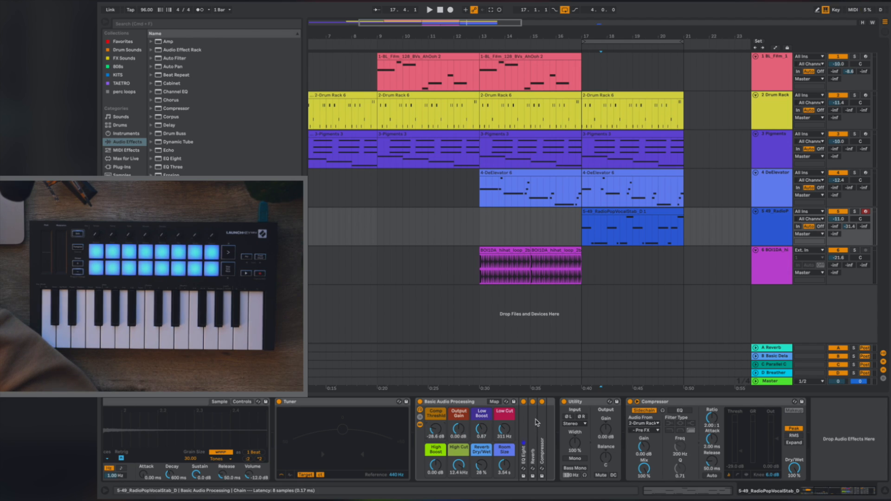
Step: Expand EQ Eight and set the rack's Low Boost to 0.89, Low Cut to 363 Hz, High Boost to -0.83 dB and High Cut to 18.8 kHz
{"action": "double_click", "coordinate": [523, 408]}
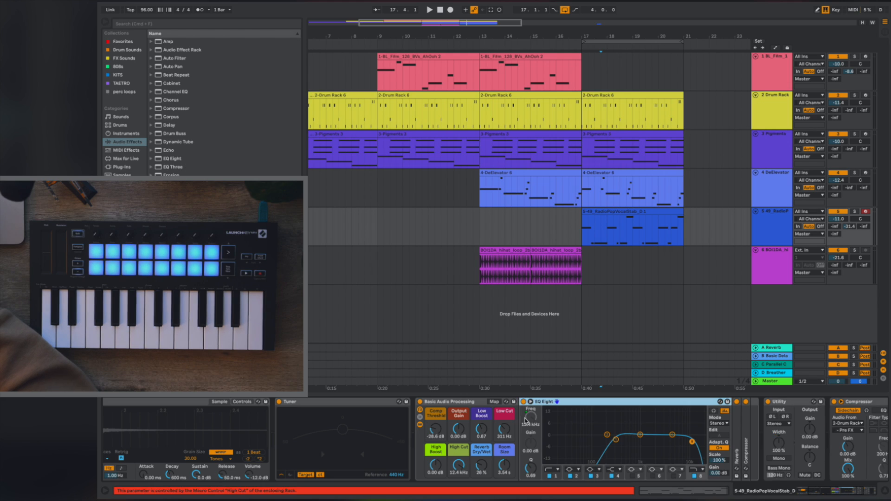
{"action": "left_click_drag", "start_coordinate": [481, 431], "coordinate": [502, 426]}
{"action": "left_click_drag", "start_coordinate": [439, 468], "coordinate": [459, 457]}
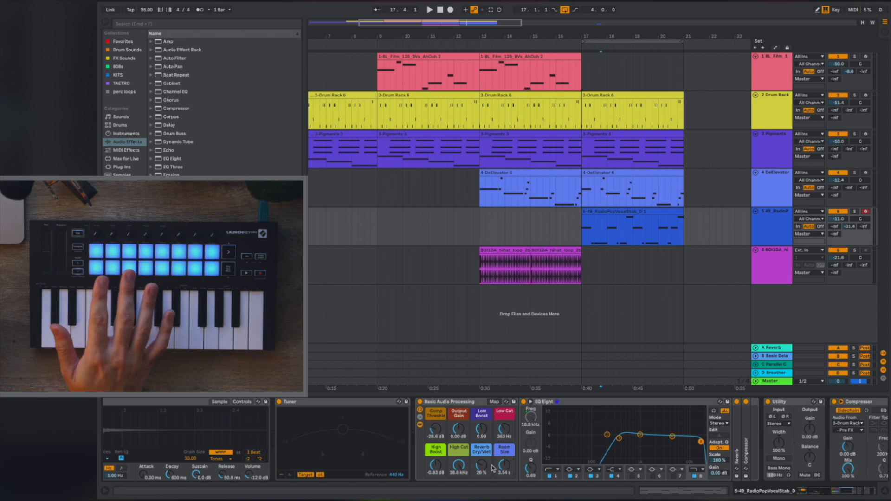
Step: Insert a new MIDI track below the hi-hat loop track to view its default devices, and delete that track
{"action": "left_click", "coordinate": [778, 277]}
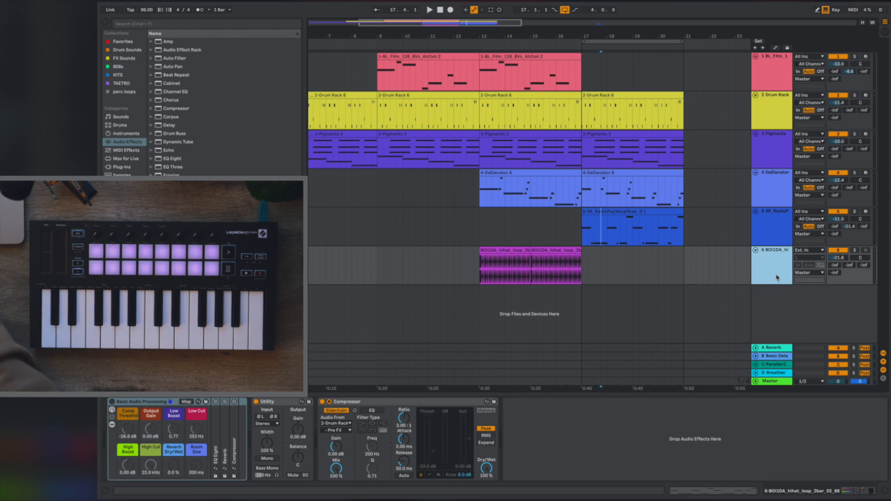
{"action": "key", "text": "super+shift+t"}
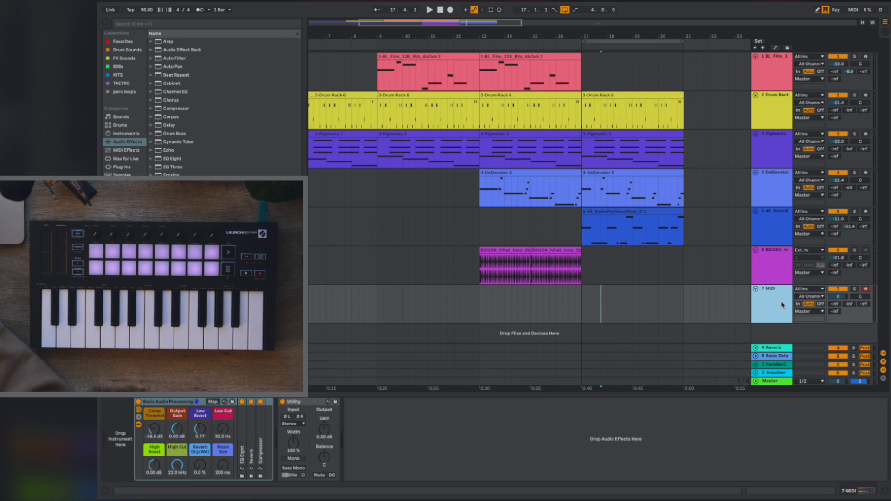
{"action": "key", "text": "Delete"}
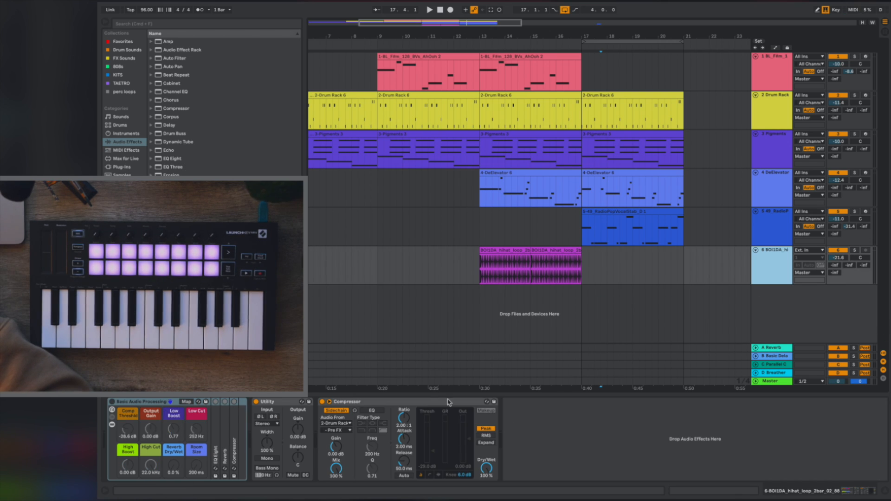
Step: Examine the Compressor's sidechain source options on the hi-hat loop track, keeping the Drum Rack source at Pre FX
{"action": "left_click", "coordinate": [406, 404]}
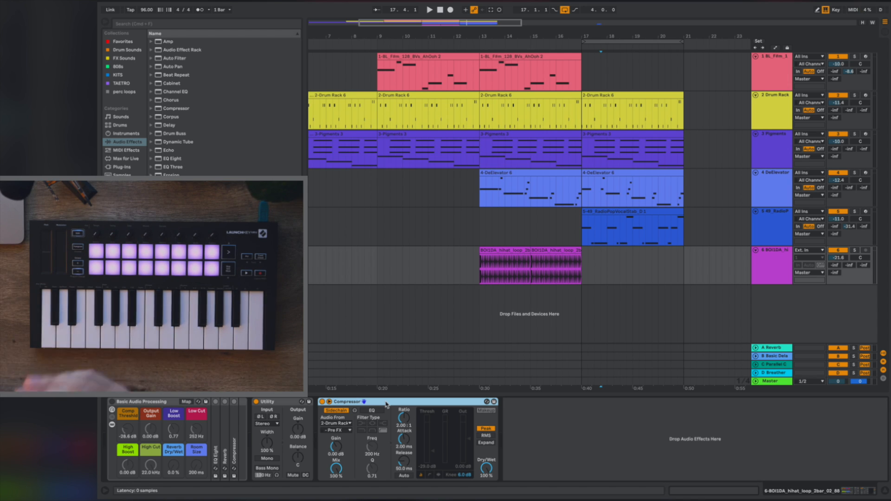
{"action": "left_click", "coordinate": [342, 424]}
{"action": "left_click", "coordinate": [341, 405]}
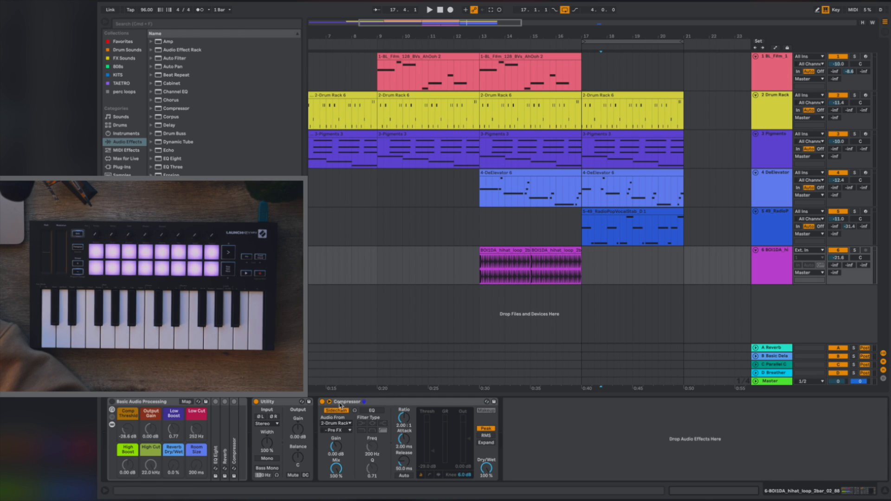
{"action": "left_click", "coordinate": [343, 432]}
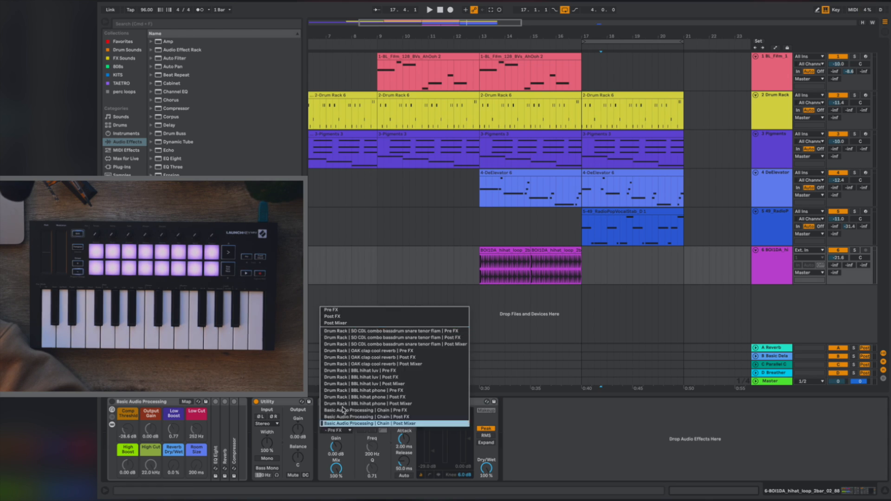
{"action": "left_click", "coordinate": [341, 333]}
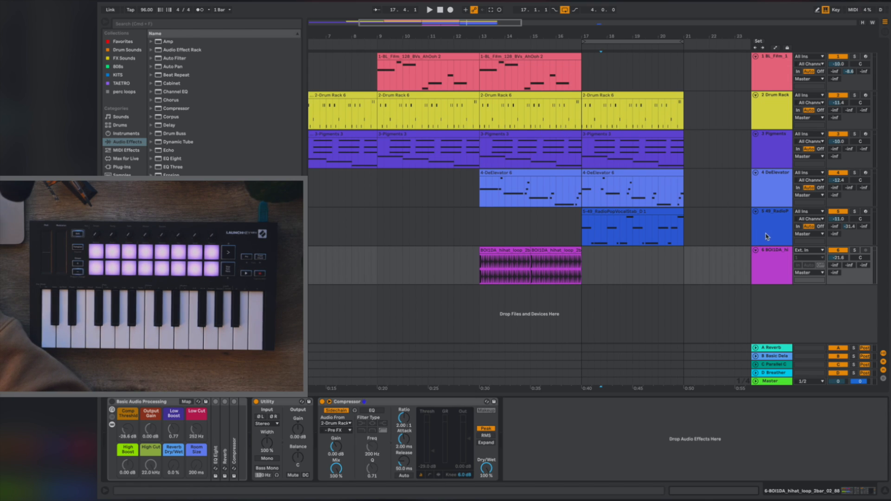
Step: Compare the device chains of the RadioPopVocalStab, DeElevator, Pigments and Drum Rack tracks, ending on the Pigments track
{"action": "left_click", "coordinate": [772, 215]}
{"action": "left_click", "coordinate": [775, 186]}
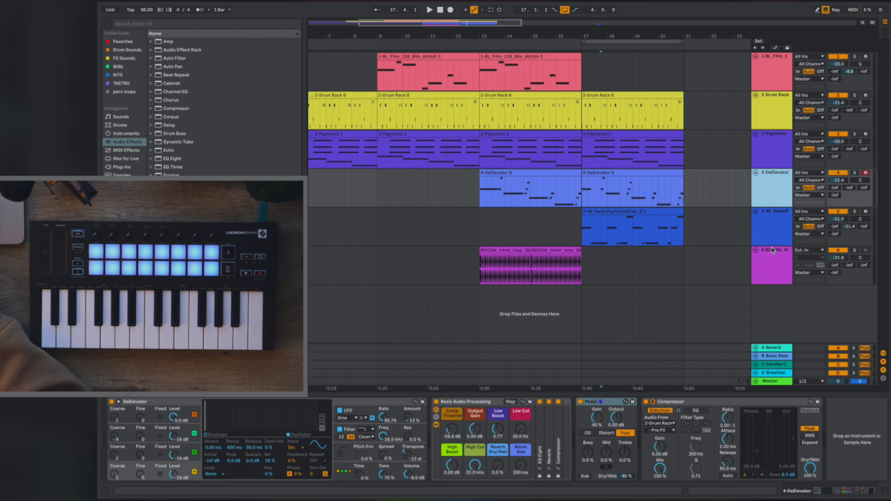
{"action": "left_click", "coordinate": [773, 228]}
{"action": "left_click", "coordinate": [772, 198]}
{"action": "left_click", "coordinate": [770, 146]}
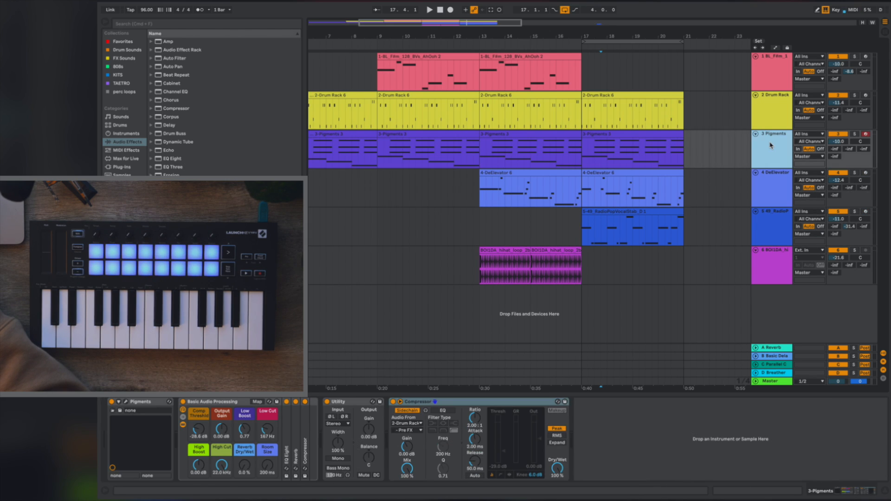
{"action": "left_click", "coordinate": [769, 115]}
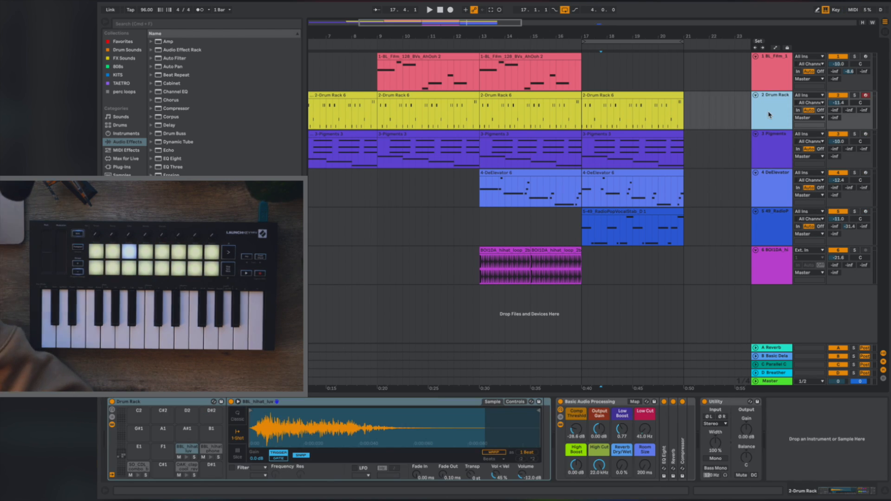
{"action": "left_click", "coordinate": [779, 158]}
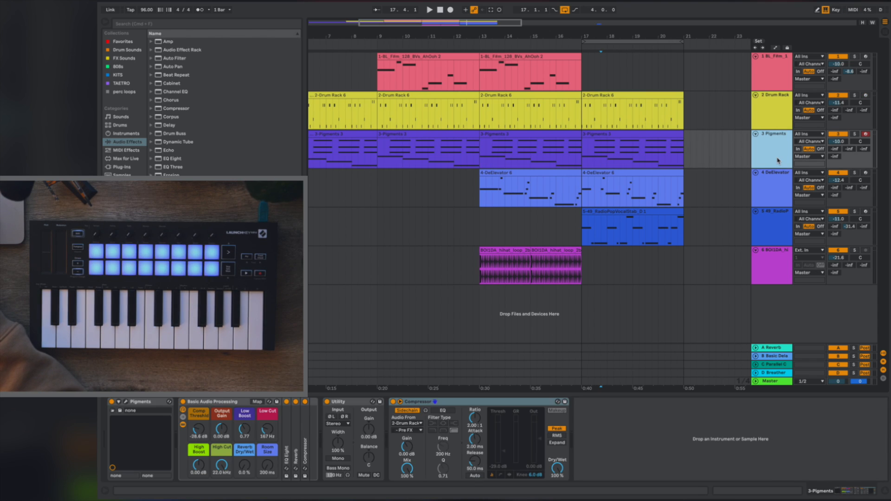
Step: Solo the Pigments track, listen to its sidechained sound from bar 17, and turn its solo off
{"action": "left_click", "coordinate": [855, 134]}
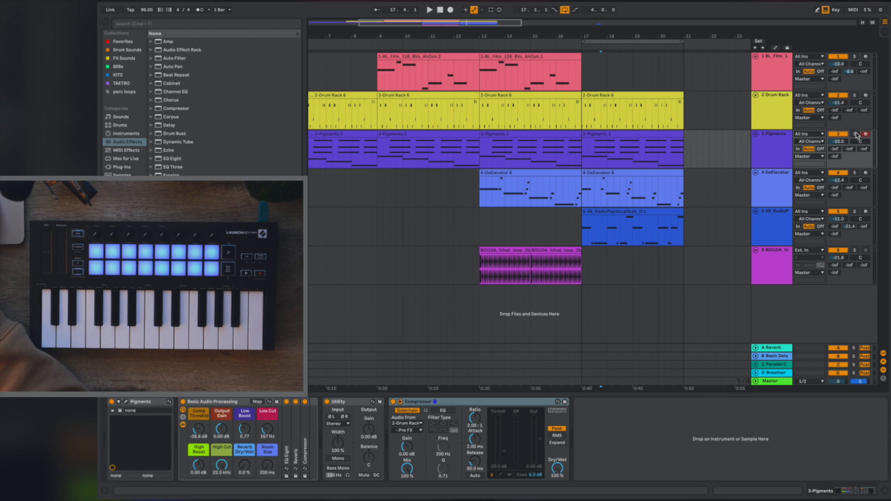
{"action": "left_click", "coordinate": [618, 41]}
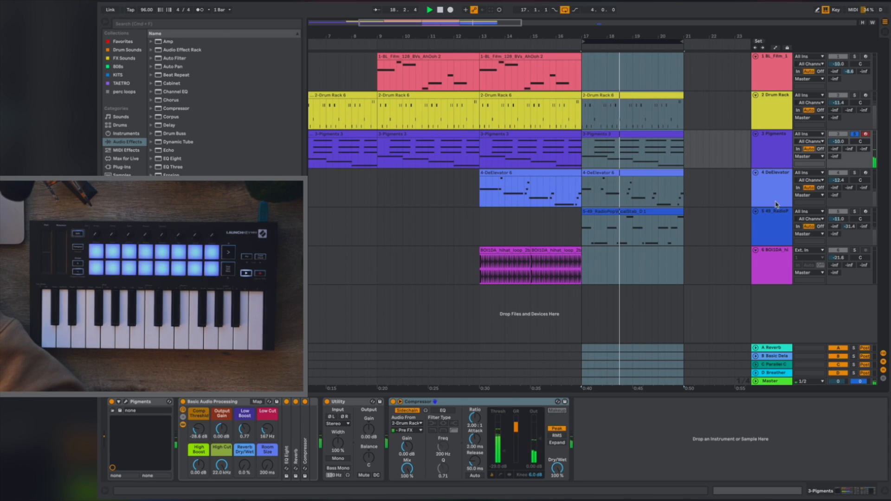
{"action": "left_click", "coordinate": [854, 95]}
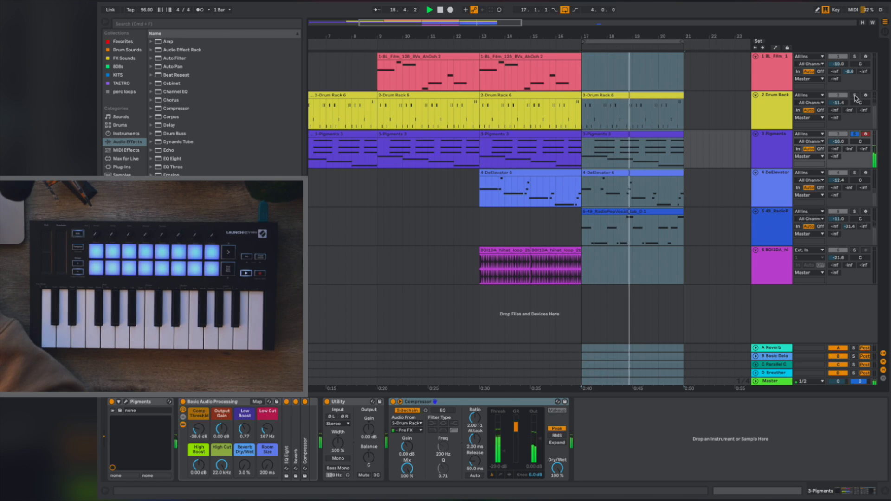
{"action": "left_click", "coordinate": [855, 134]}
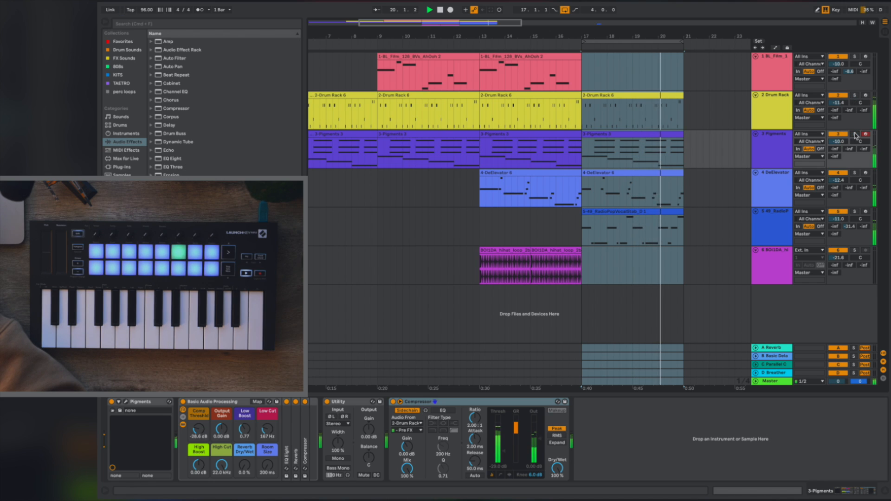